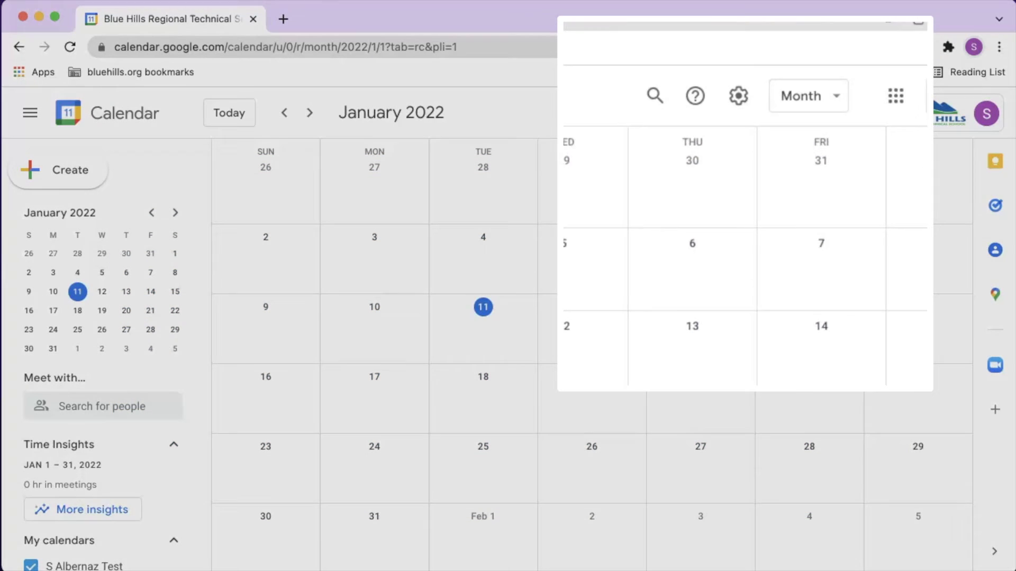
Open calendar Settings, collapse General, and go to Add calendar's Subscribe to calendar page.
{"action": "left_click", "coordinate": [740, 114]}
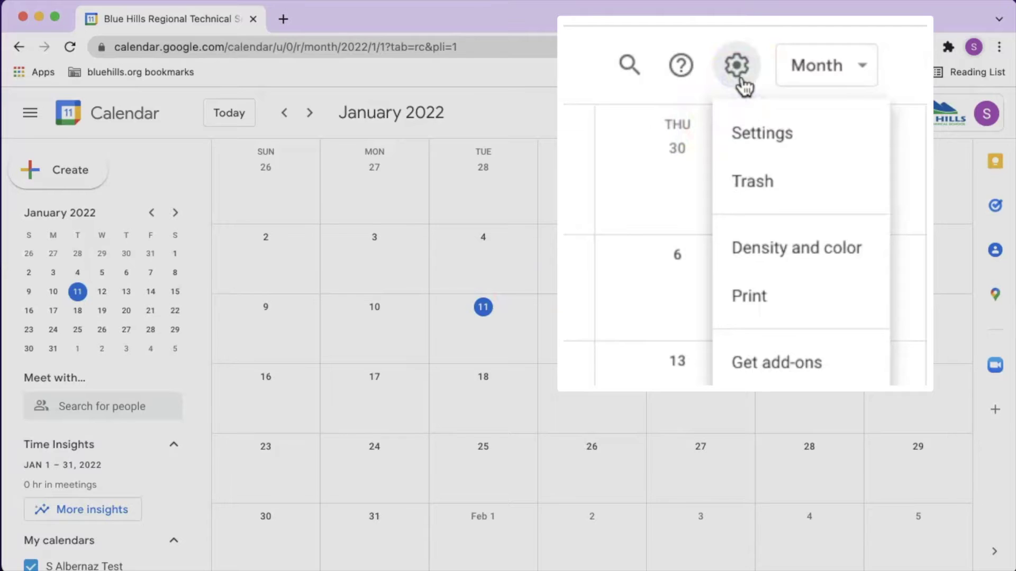
{"action": "left_click", "coordinate": [754, 139]}
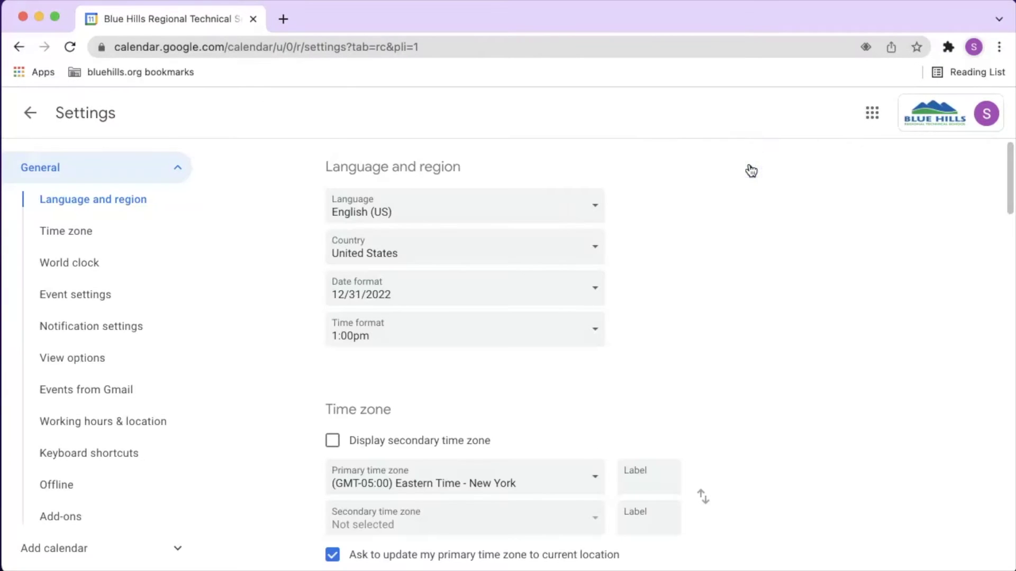
{"action": "left_click", "coordinate": [158, 173]}
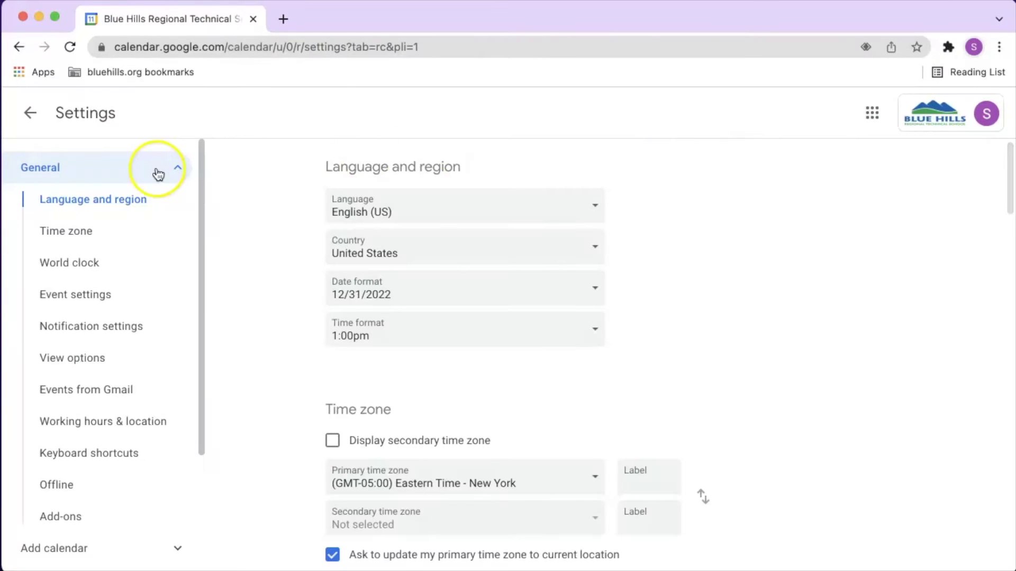
{"action": "left_click", "coordinate": [102, 177]}
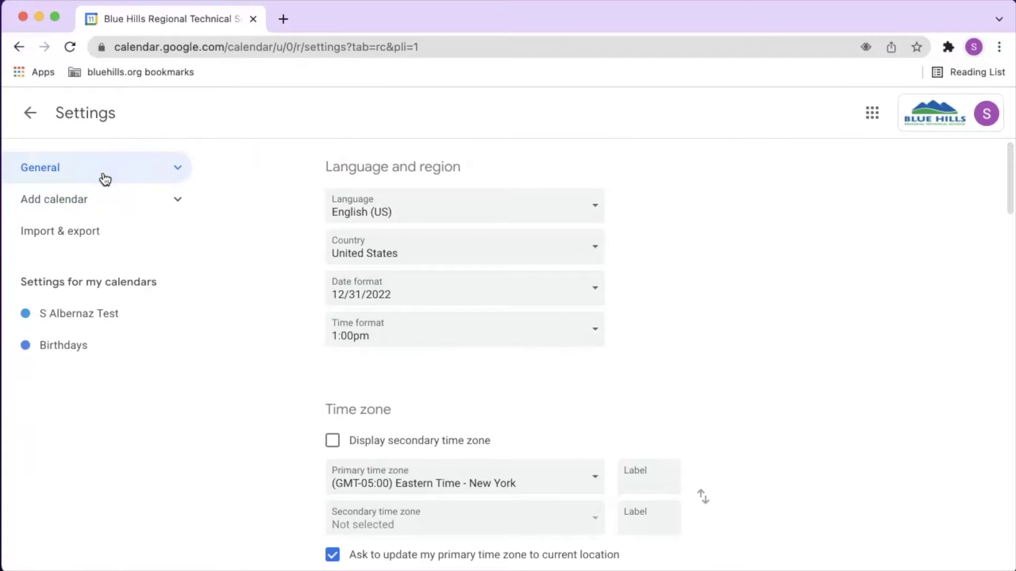
{"action": "left_click", "coordinate": [103, 200]}
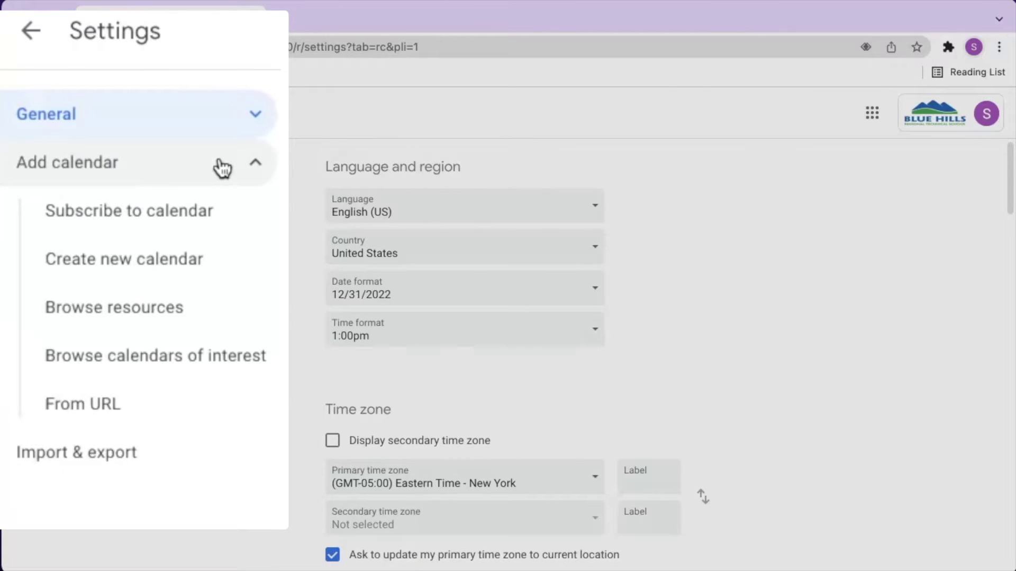
{"action": "left_click", "coordinate": [209, 217]}
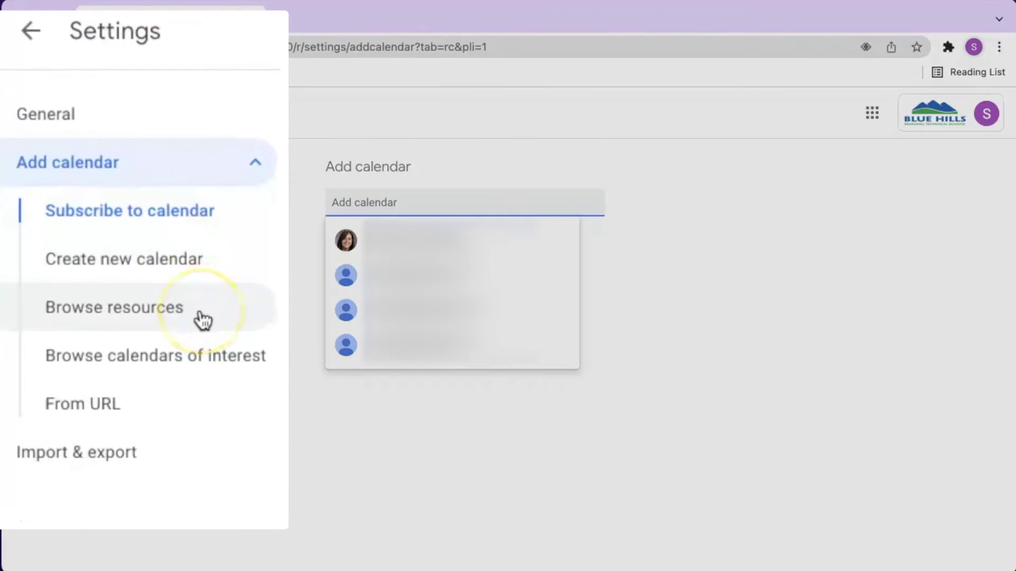
{"action": "left_click", "coordinate": [143, 302]}
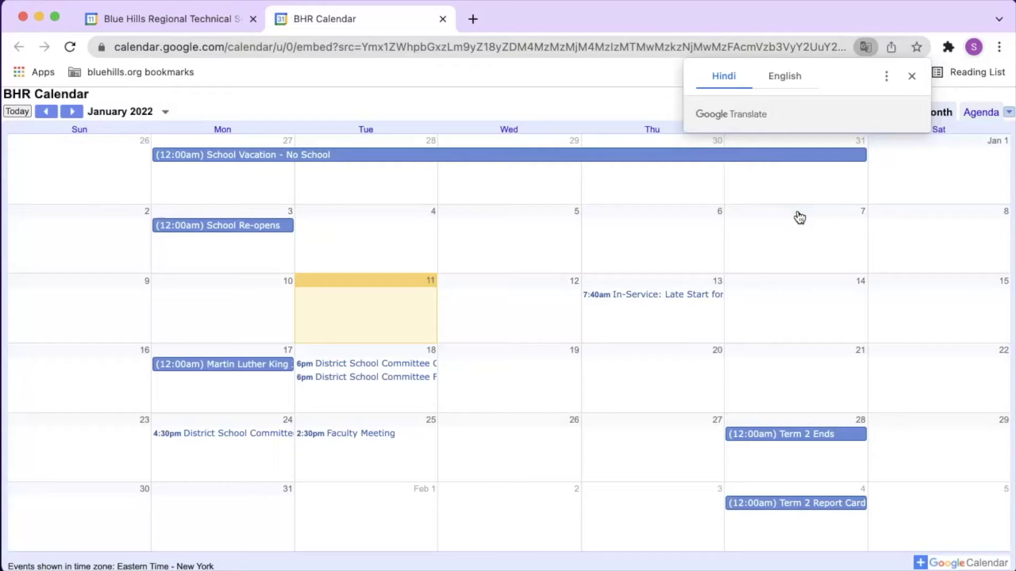
{"action": "key", "text": "super+w"}
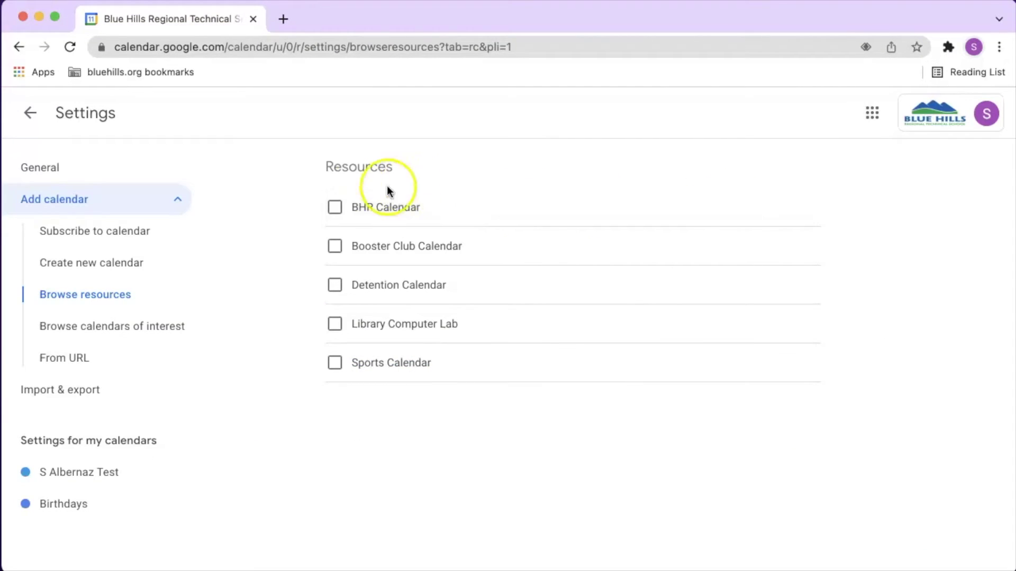
Tick BHR Calendar in the Resources list to add it.
{"action": "left_click", "coordinate": [335, 208]}
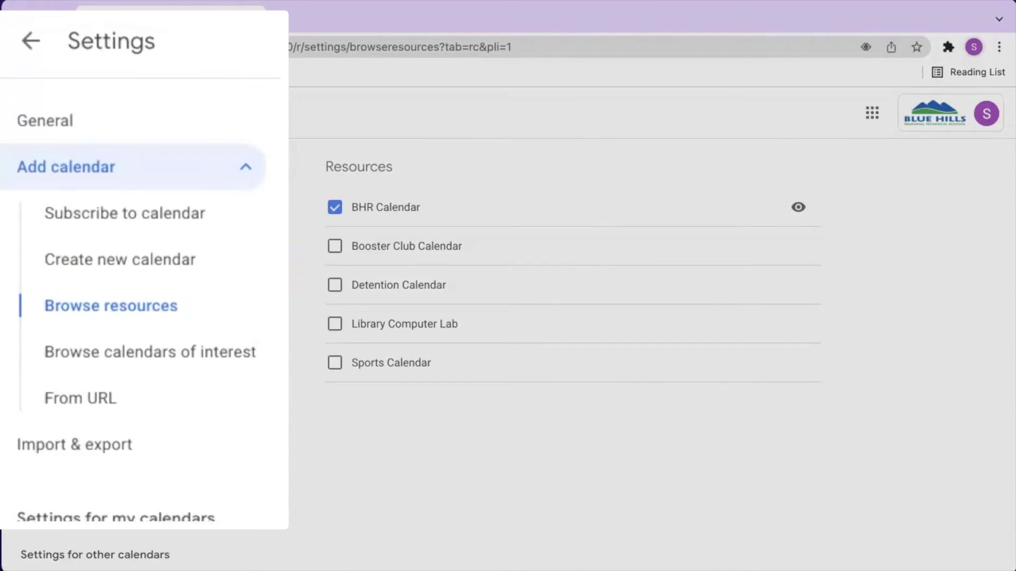
Tick New England Patriots under Sports > Football > NFL in Browse calendars of interest.
{"action": "left_click", "coordinate": [254, 352]}
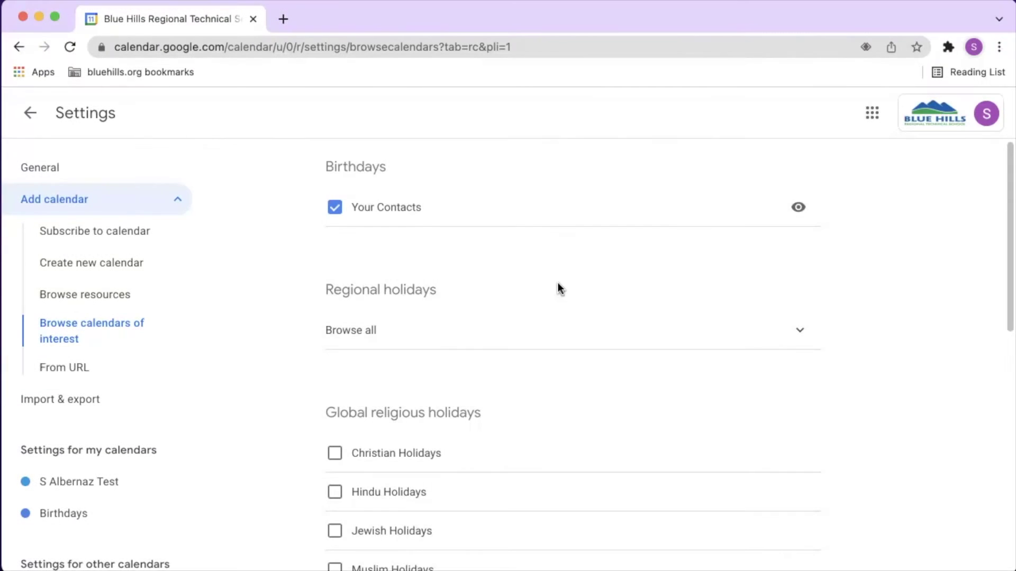
{"action": "scroll", "coordinate": [557, 288], "scroll_direction": "down", "scroll_amount": 1}
{"action": "scroll", "coordinate": [558, 286], "scroll_direction": "down", "scroll_amount": 5}
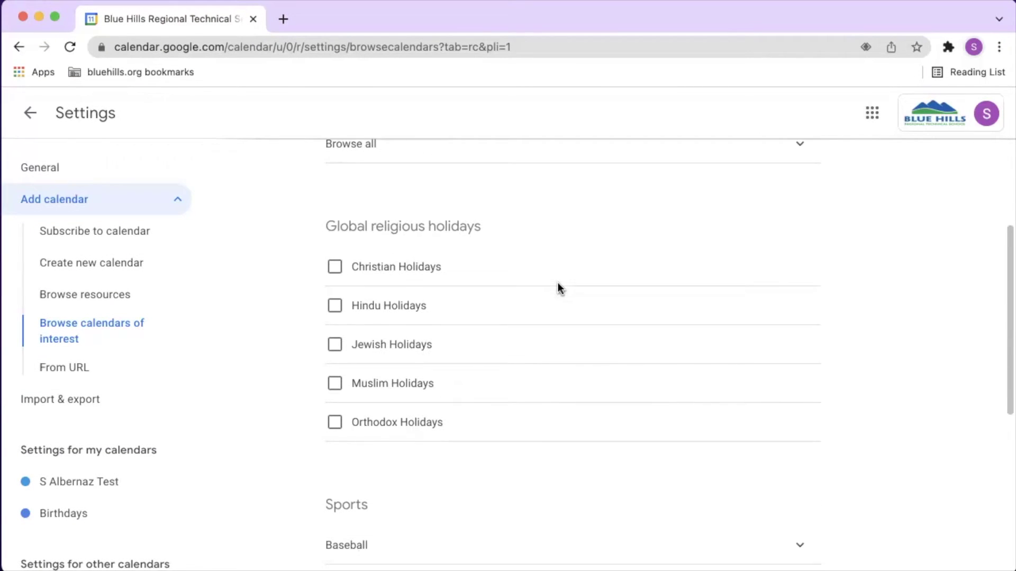
{"action": "scroll", "coordinate": [560, 289], "scroll_direction": "down", "scroll_amount": 4}
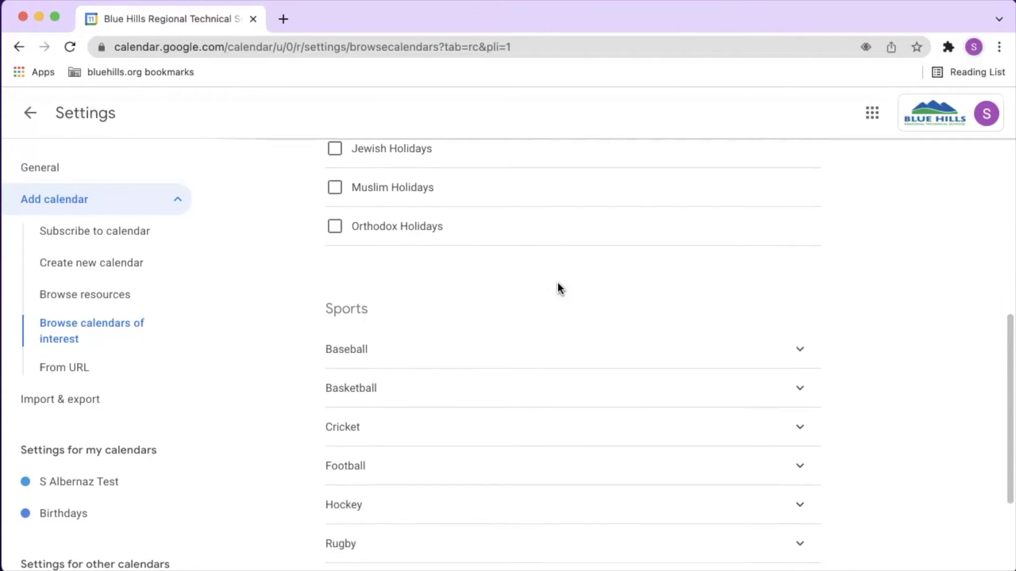
{"action": "left_click", "coordinate": [408, 461]}
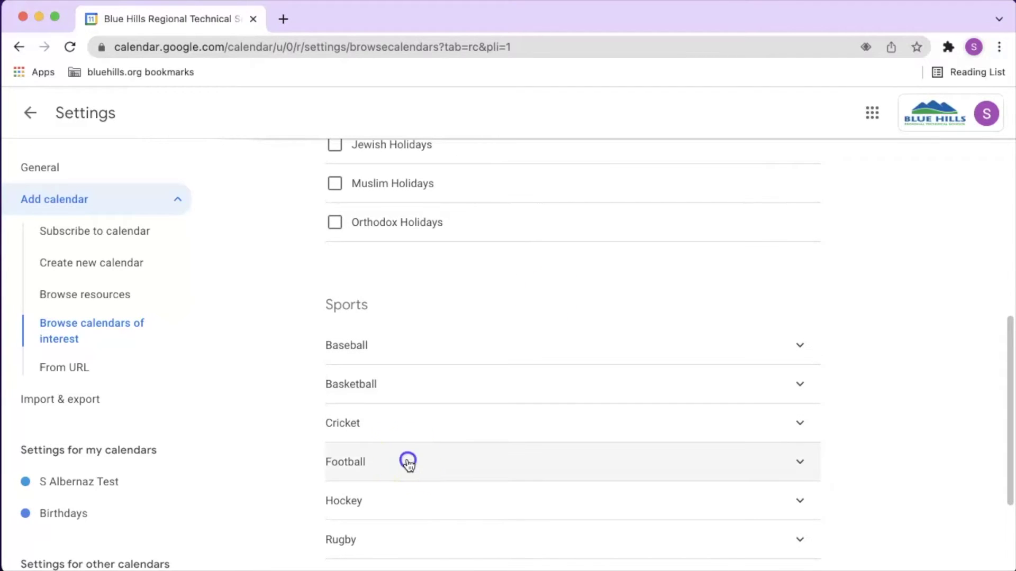
{"action": "scroll", "coordinate": [418, 439], "scroll_direction": "down", "scroll_amount": 3}
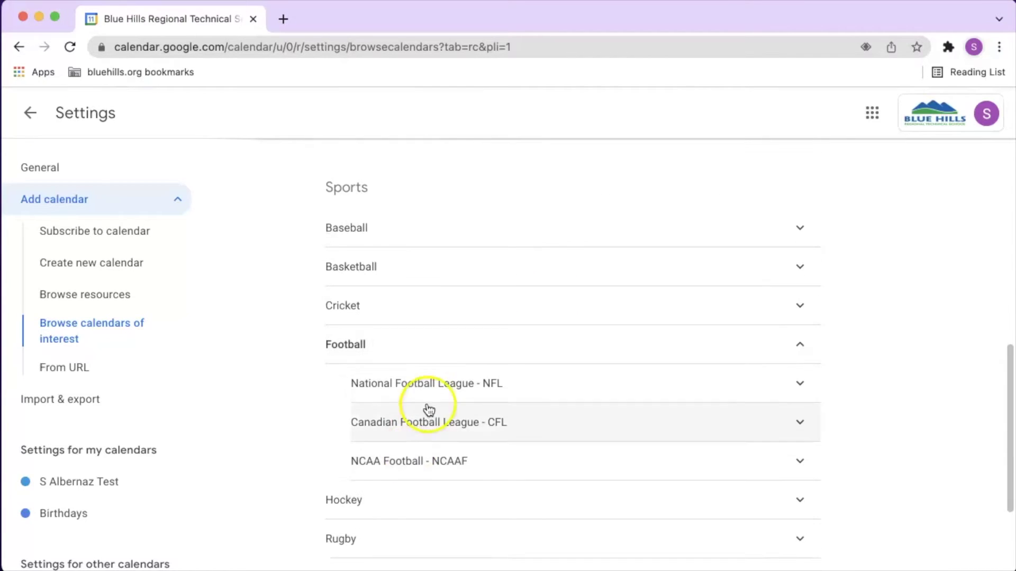
{"action": "left_click", "coordinate": [446, 386]}
{"action": "scroll", "coordinate": [447, 389], "scroll_direction": "down", "scroll_amount": 1}
{"action": "scroll", "coordinate": [447, 391], "scroll_direction": "down", "scroll_amount": 12}
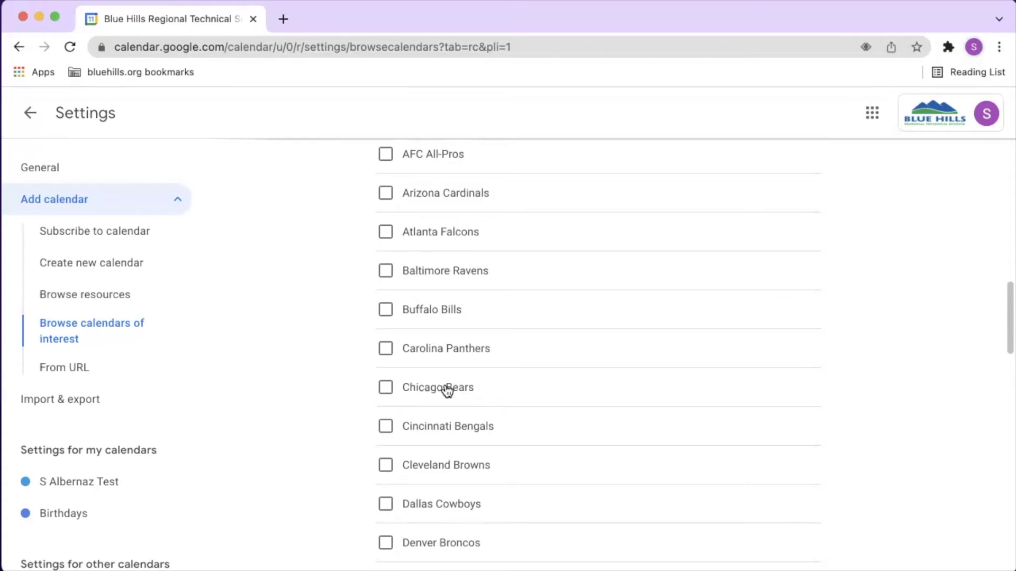
{"action": "scroll", "coordinate": [447, 391], "scroll_direction": "down", "scroll_amount": 10}
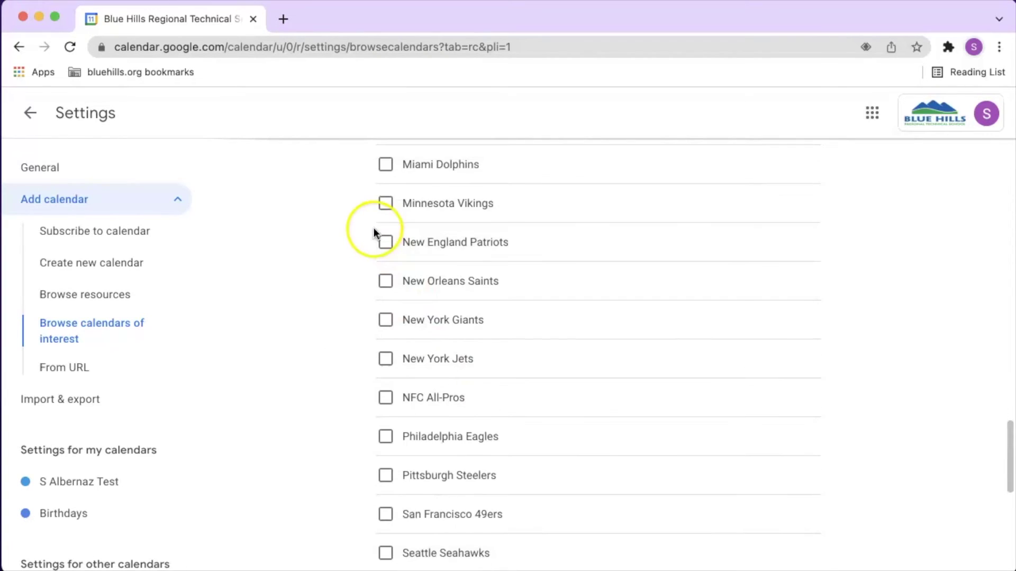
{"action": "left_click", "coordinate": [385, 244]}
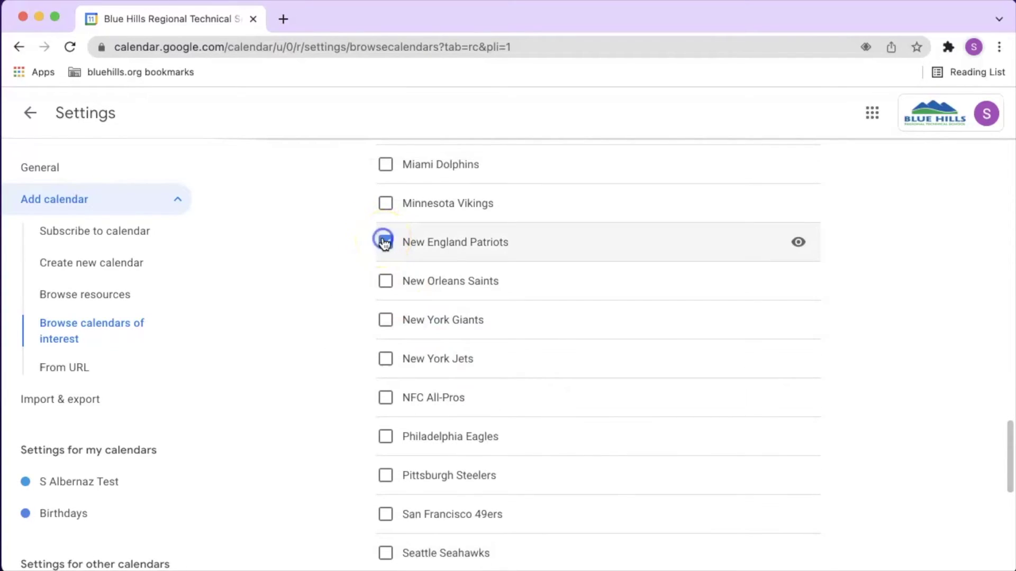
{"action": "scroll", "coordinate": [294, 255], "scroll_direction": "up", "scroll_amount": 2}
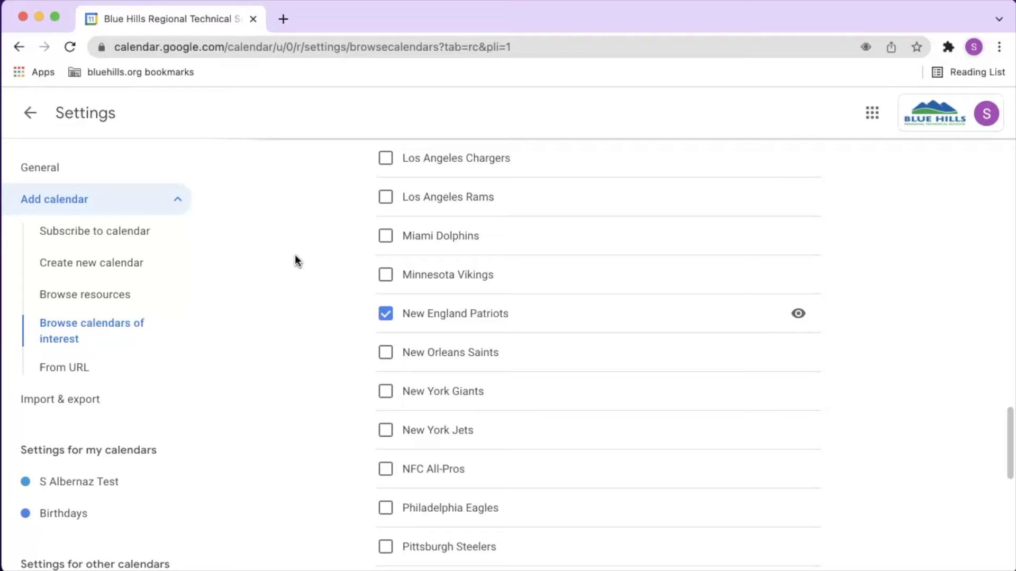
Return to the January 2022 month view and toggle BHR Calendar off, on, then off.
{"action": "left_click", "coordinate": [30, 113]}
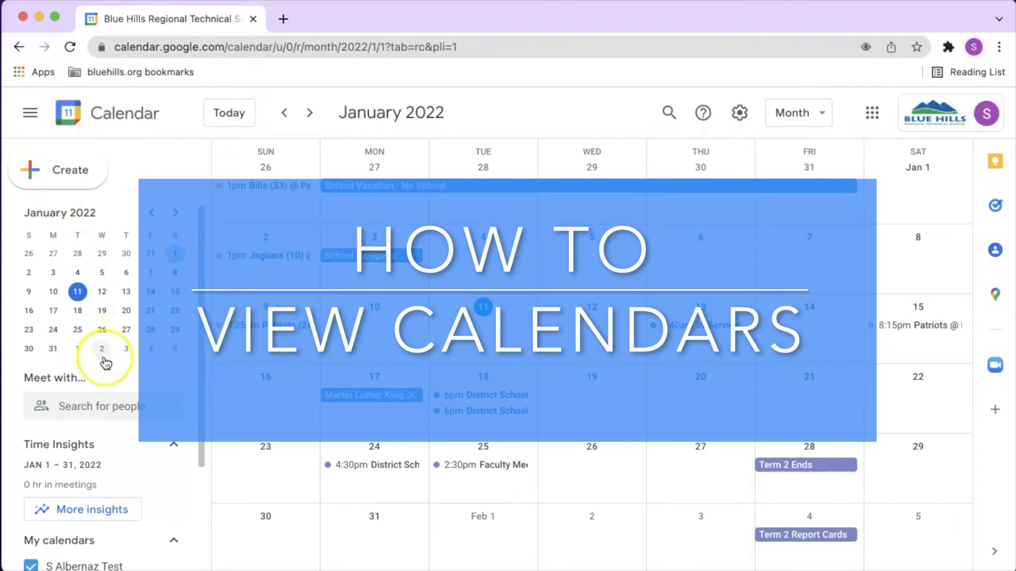
{"action": "scroll", "coordinate": [103, 354], "scroll_direction": "down", "scroll_amount": 3}
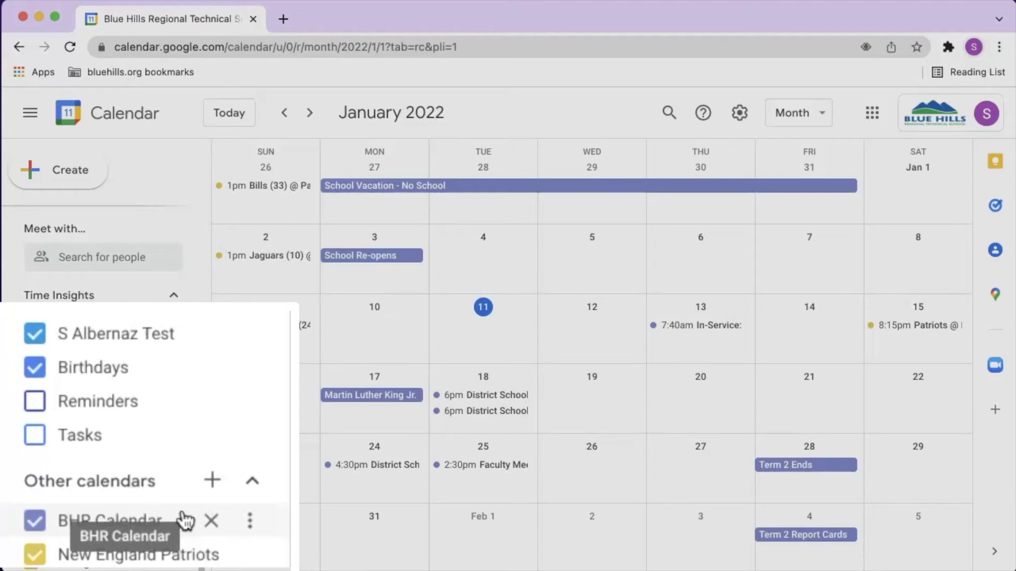
{"action": "left_click", "coordinate": [36, 522]}
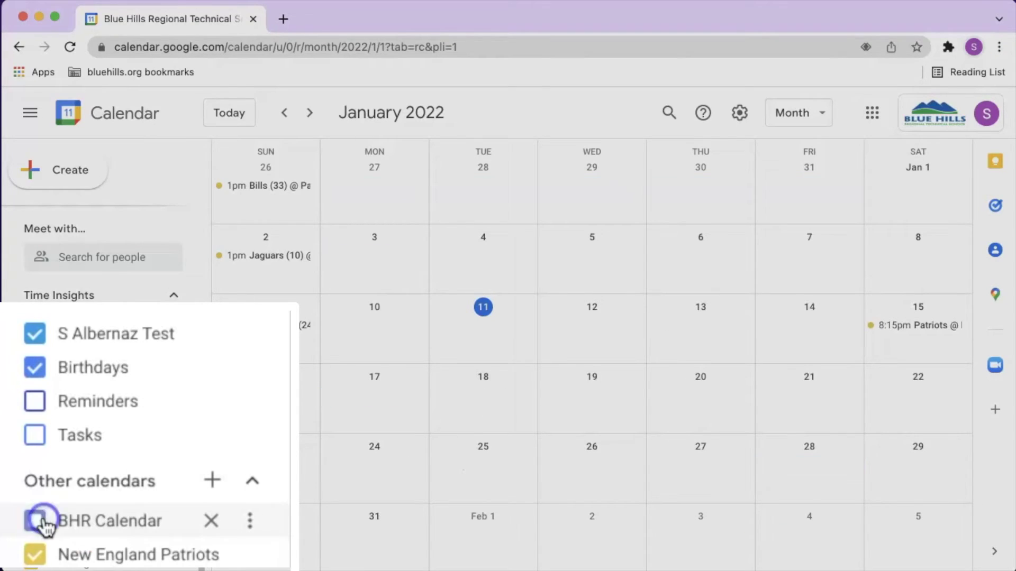
{"action": "left_click", "coordinate": [36, 523]}
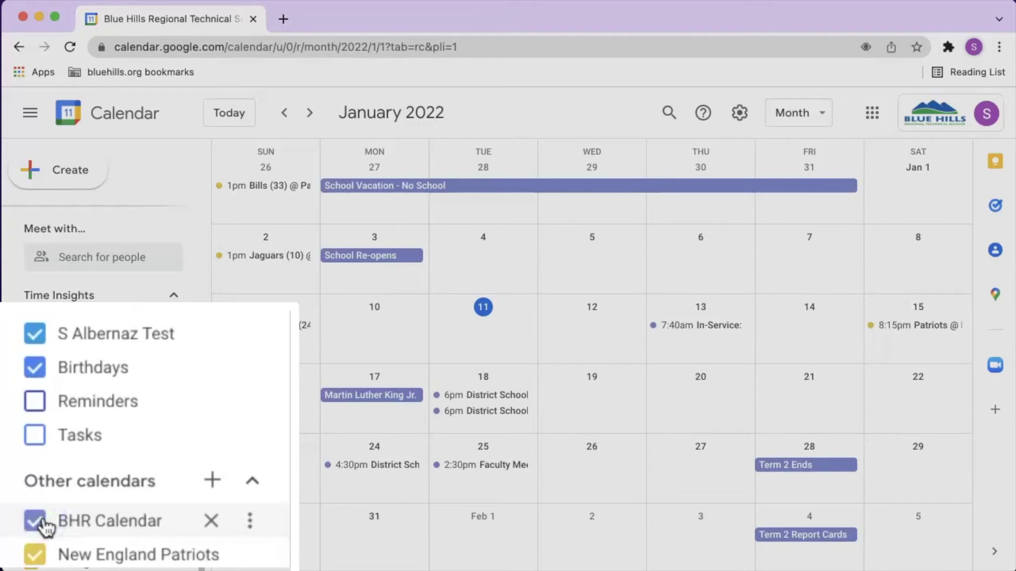
{"action": "left_click", "coordinate": [43, 522]}
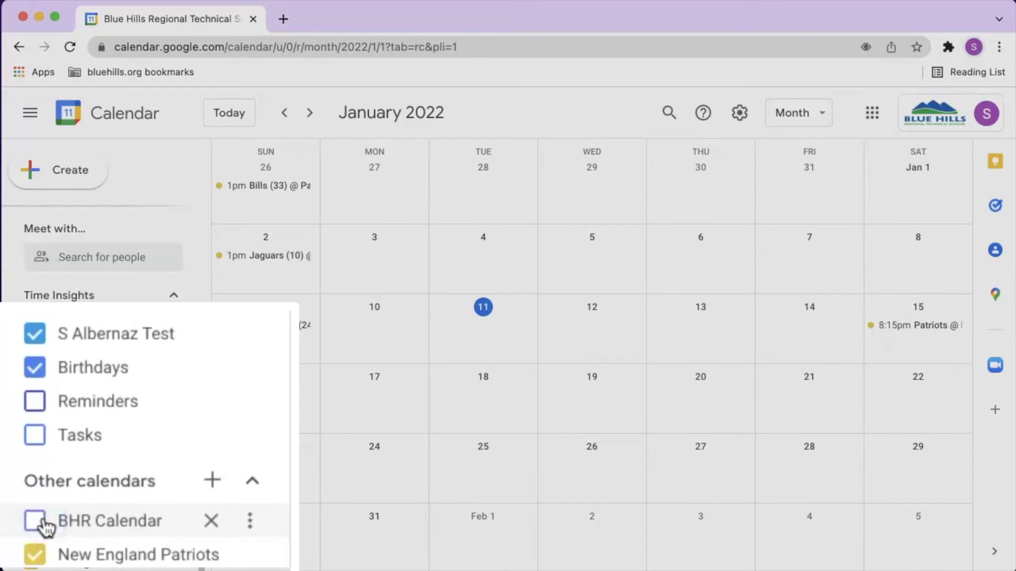
Re-show BHR Calendar in Pistachio green and colour the New England Patriots calendar Cocoa.
{"action": "left_click", "coordinate": [46, 526]}
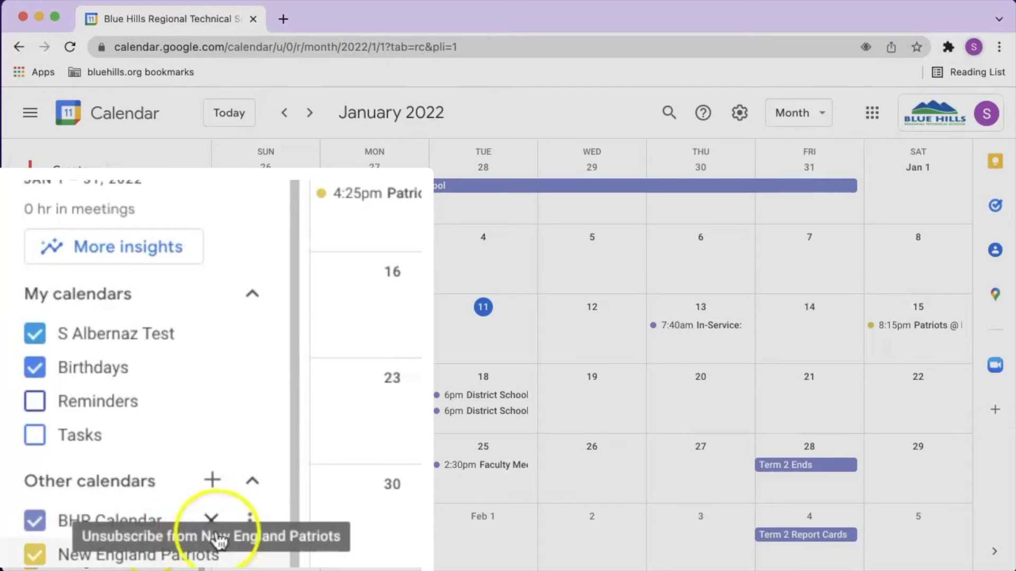
{"action": "left_click", "coordinate": [249, 521]}
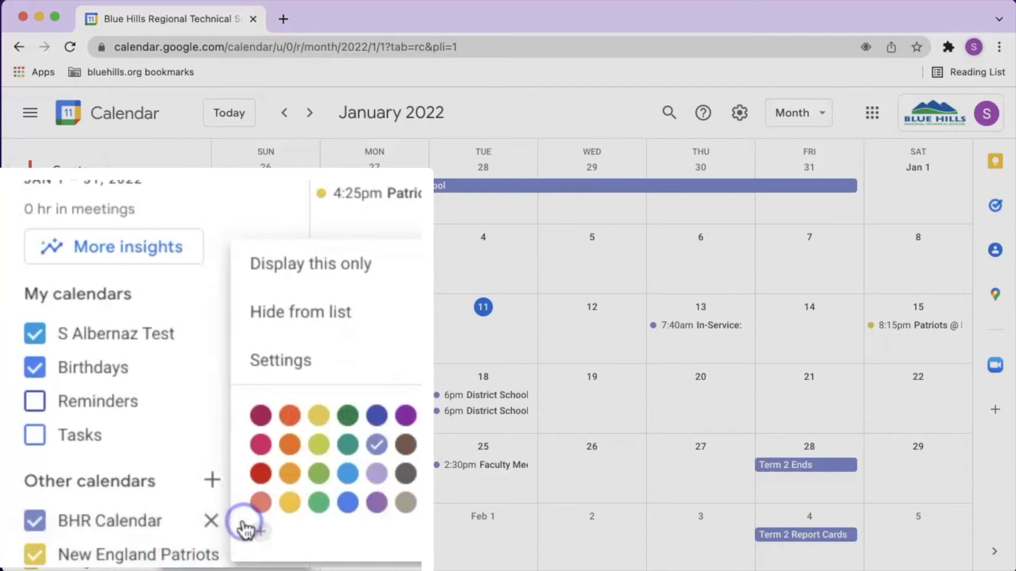
{"action": "left_click", "coordinate": [319, 475]}
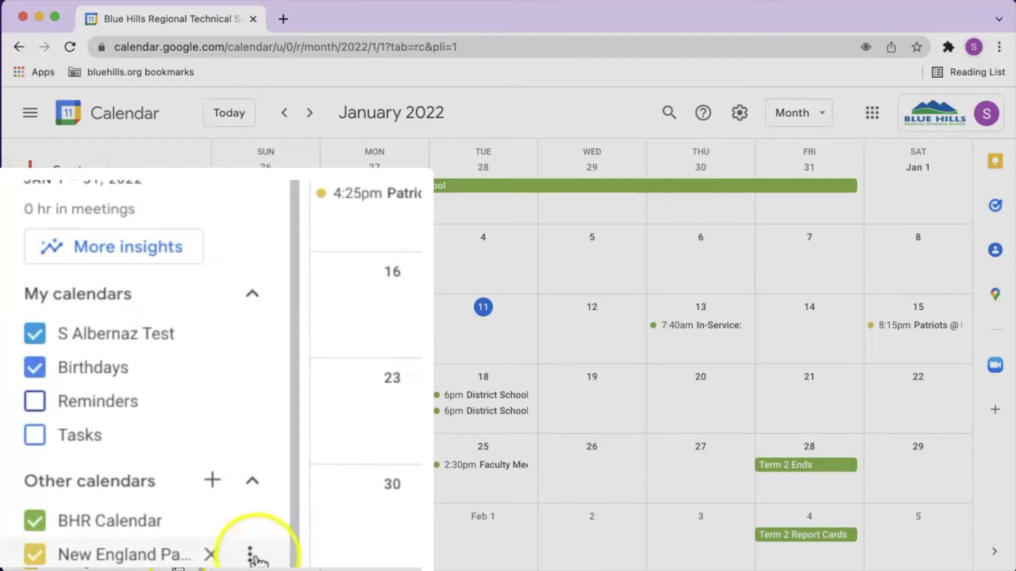
{"action": "left_click", "coordinate": [250, 553]}
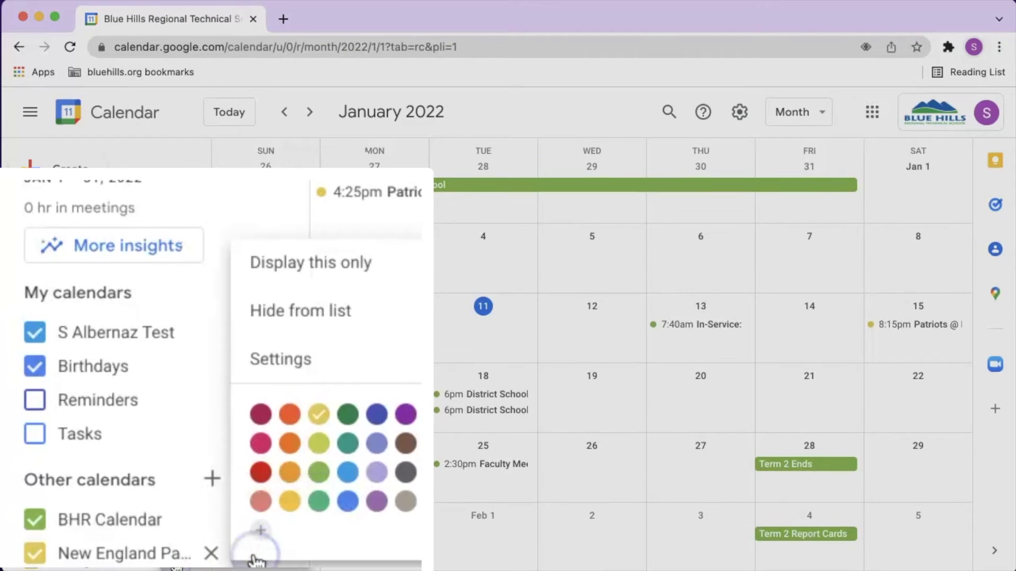
{"action": "left_click", "coordinate": [404, 443]}
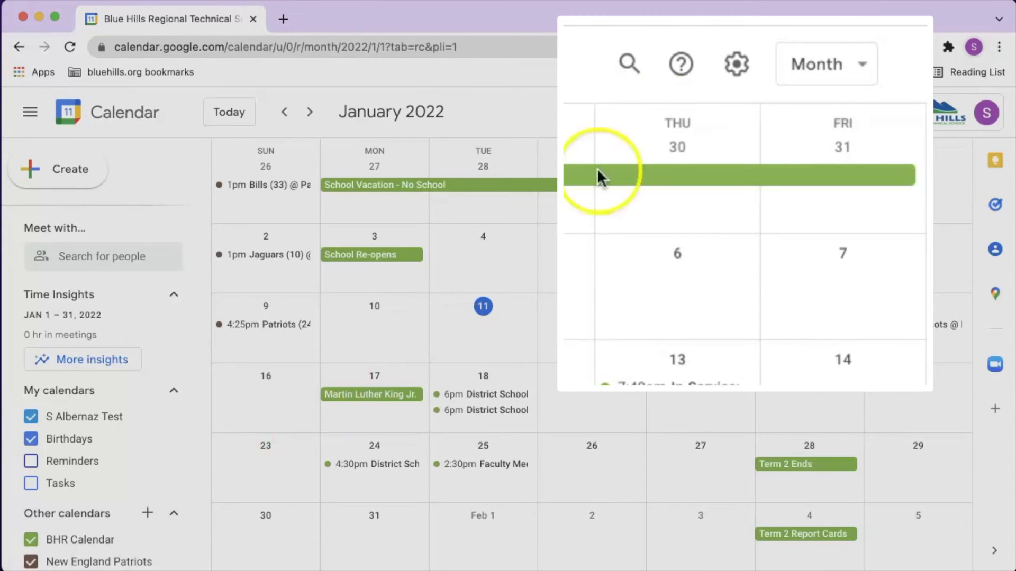
In Settings, collapse General and open BHR Calendar under Settings for other calendars.
{"action": "left_click", "coordinate": [737, 64]}
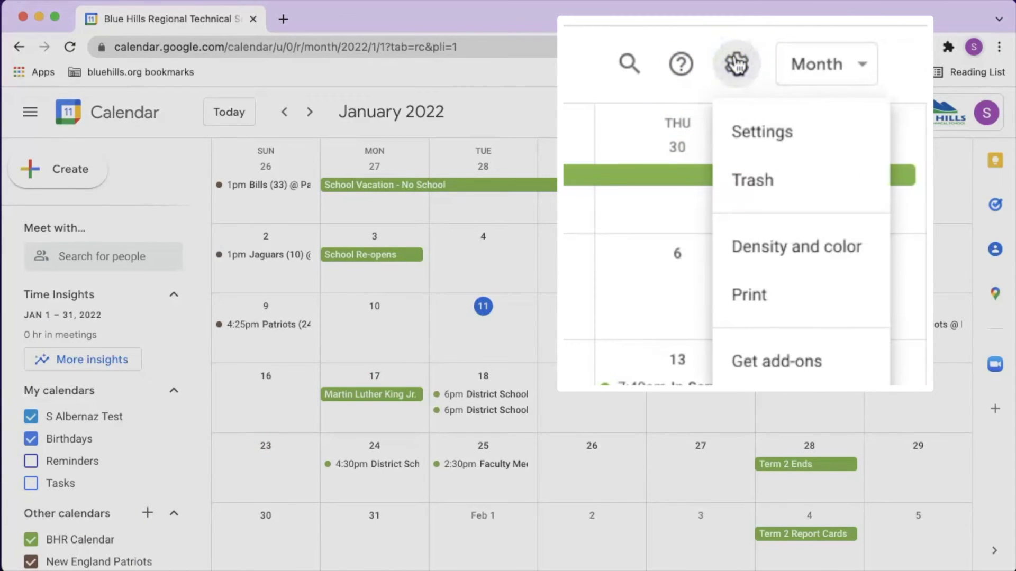
{"action": "left_click", "coordinate": [772, 131]}
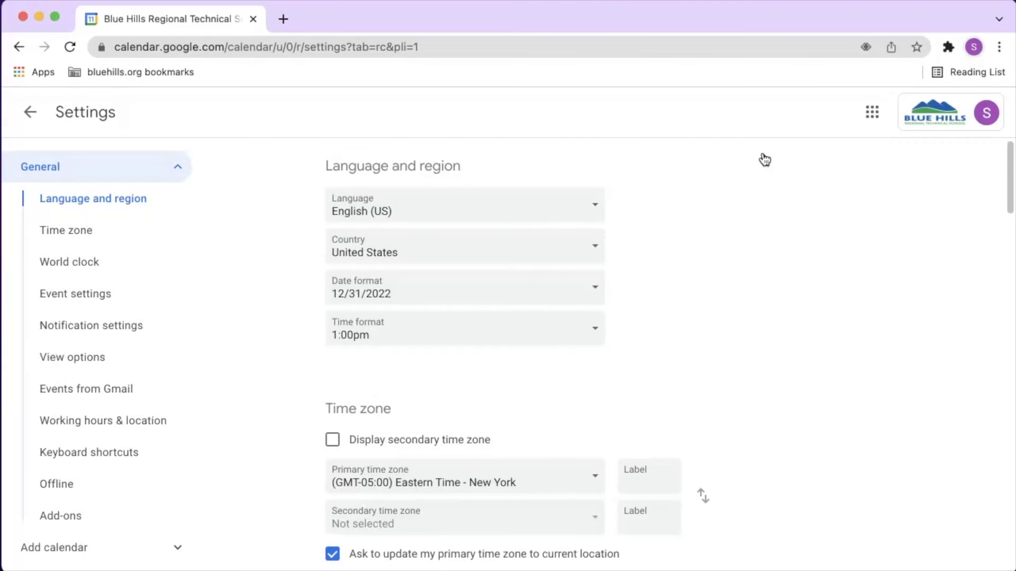
{"action": "left_click", "coordinate": [116, 175]}
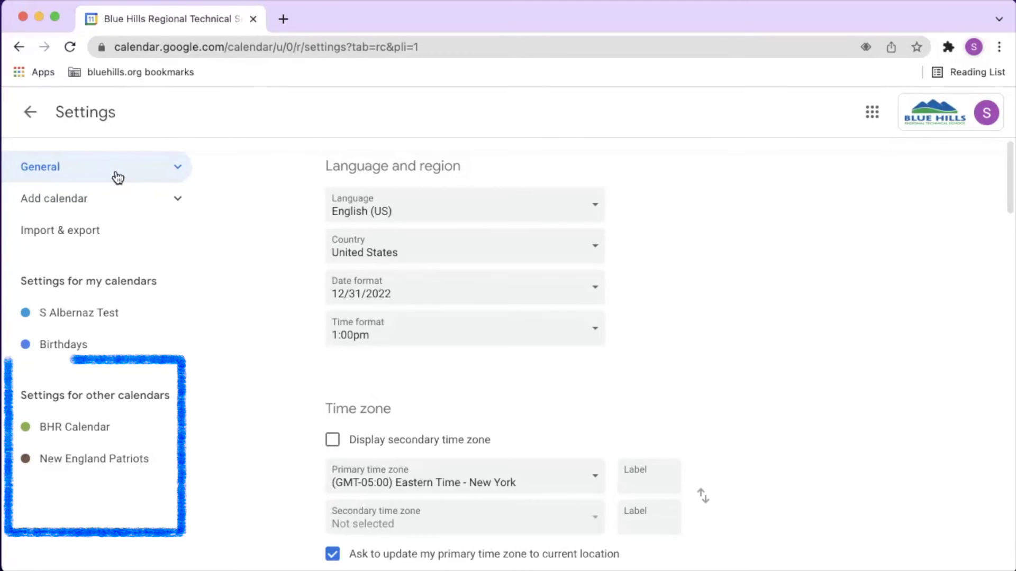
{"action": "left_click", "coordinate": [85, 438]}
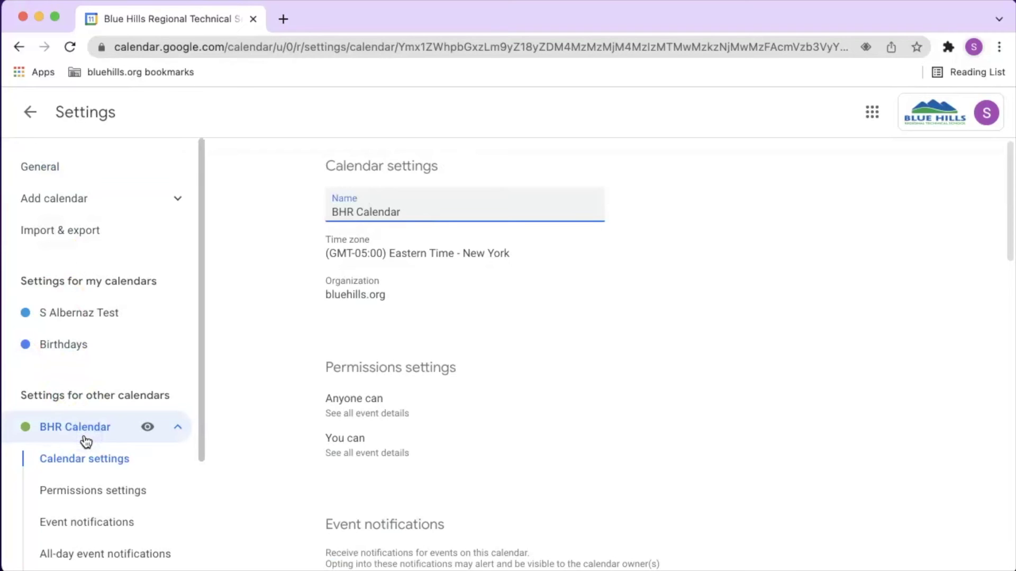
{"action": "scroll", "coordinate": [628, 434], "scroll_direction": "down", "scroll_amount": 4}
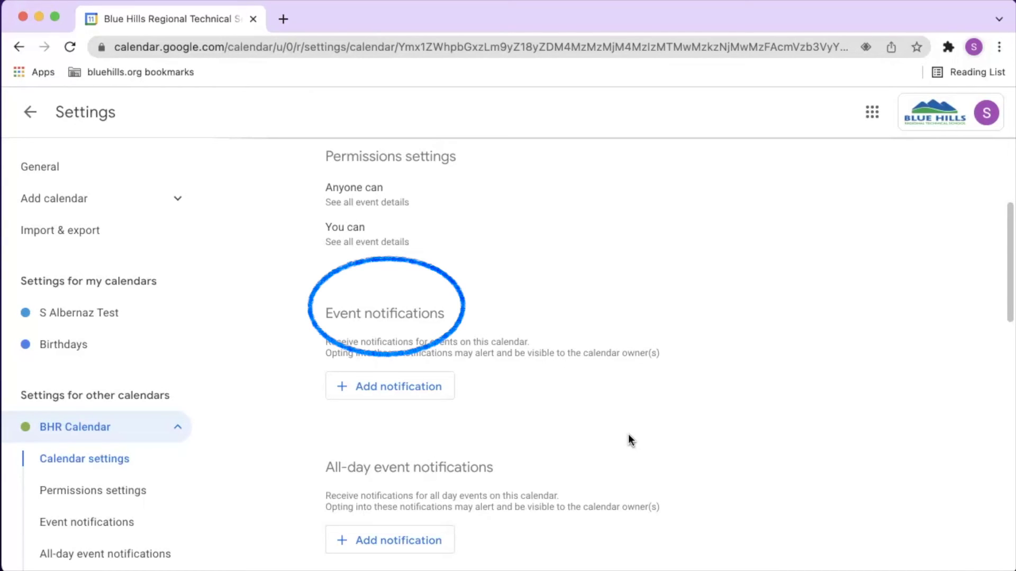
{"action": "left_click", "coordinate": [410, 386]}
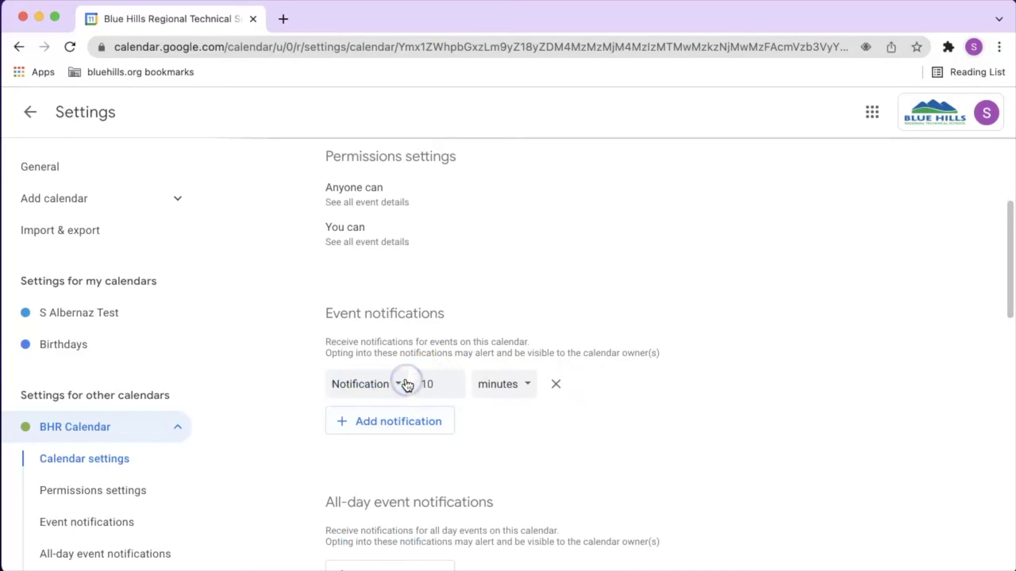
{"action": "left_click", "coordinate": [403, 386]}
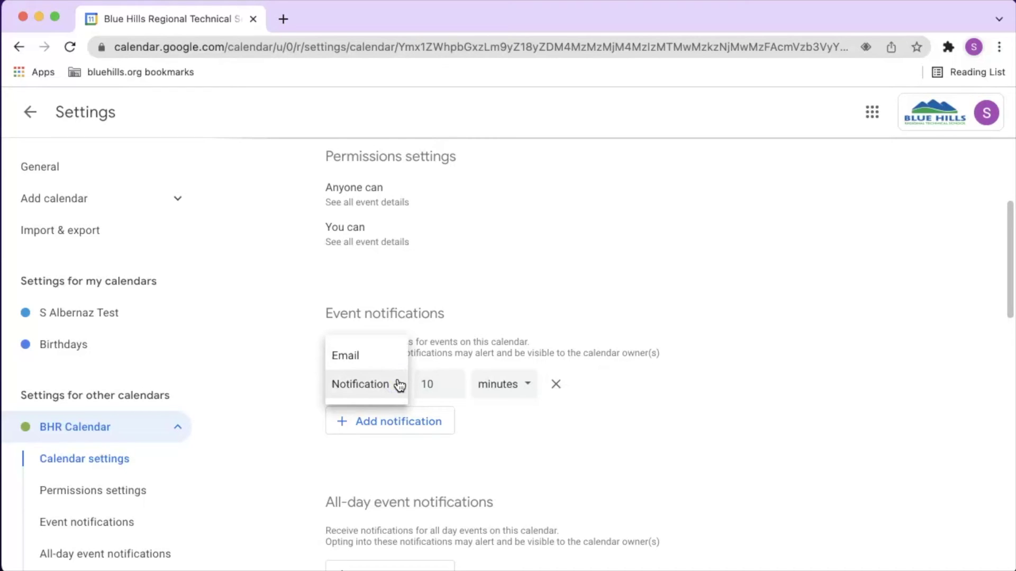
{"action": "left_click", "coordinate": [454, 396]}
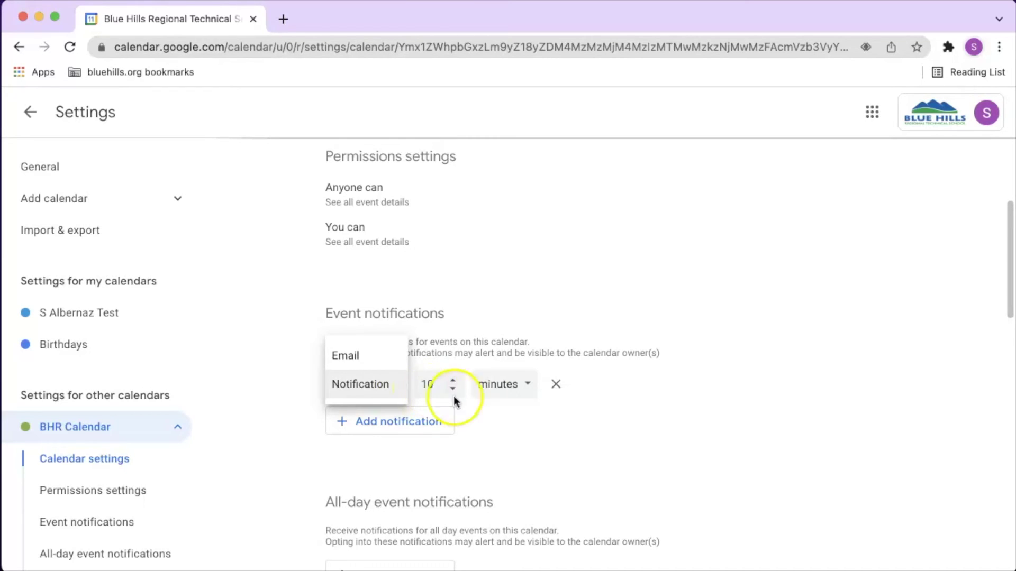
{"action": "left_click", "coordinate": [556, 386]}
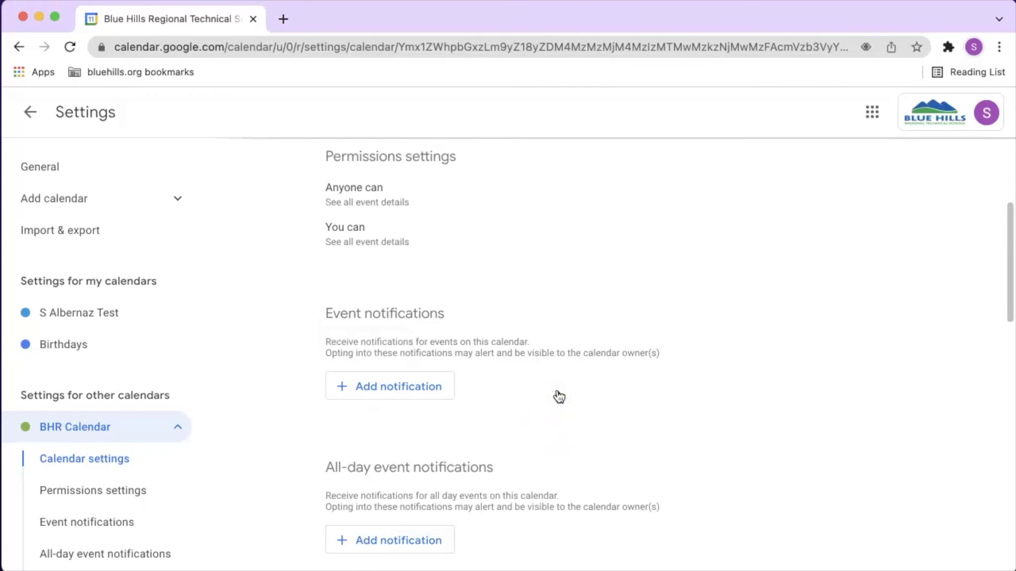
Set BHR Calendar's New events notification to Email, keeping Changed events as None.
{"action": "scroll", "coordinate": [559, 397], "scroll_direction": "down", "scroll_amount": 6}
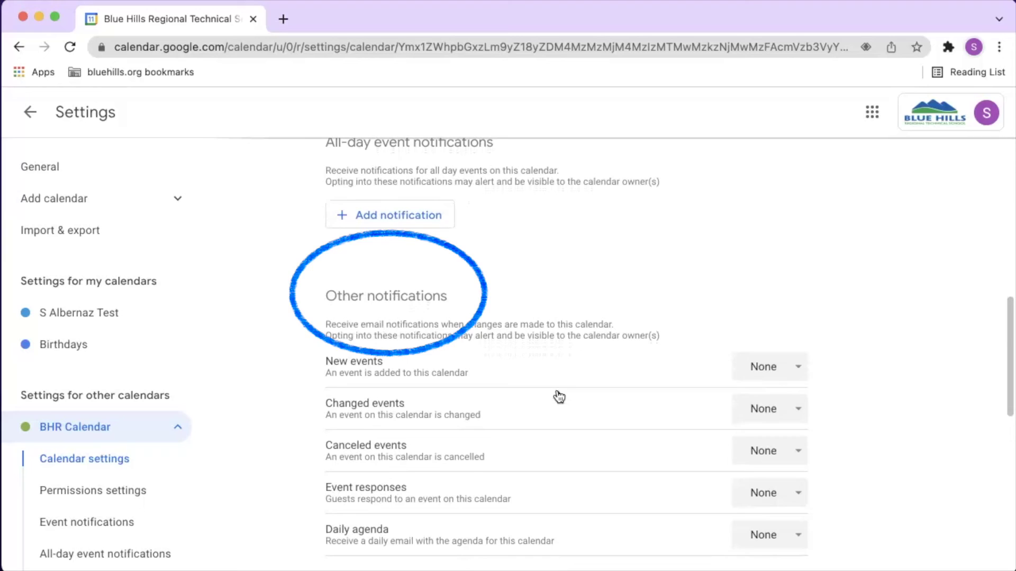
{"action": "left_click", "coordinate": [773, 370]}
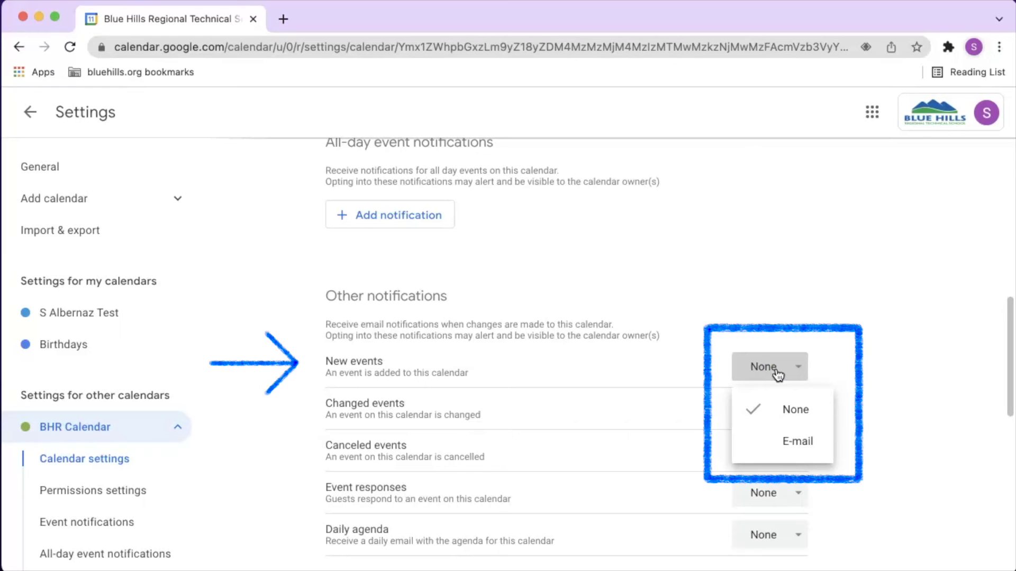
{"action": "left_click", "coordinate": [787, 439]}
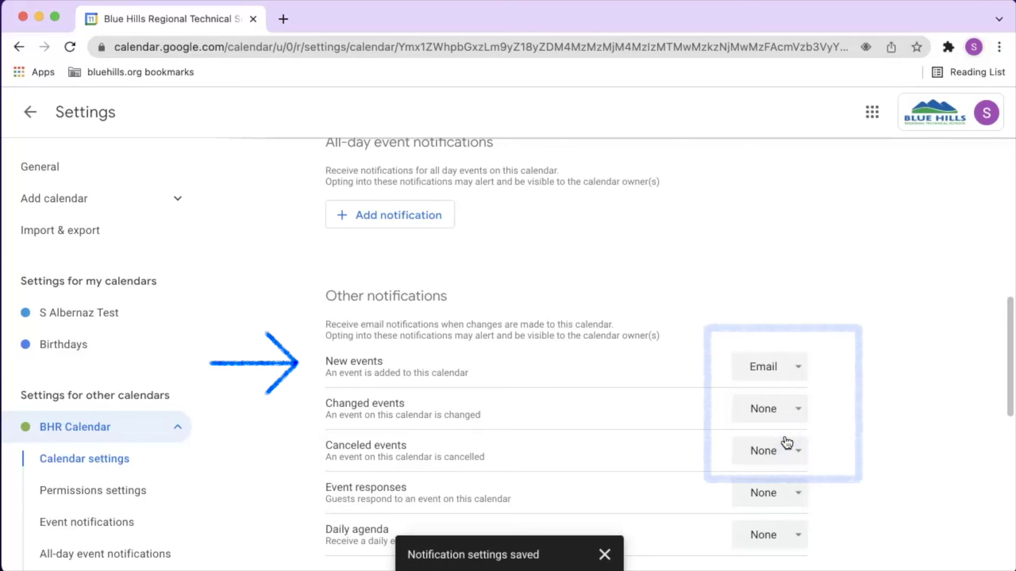
{"action": "scroll", "coordinate": [787, 442], "scroll_direction": "down", "scroll_amount": 2}
{"action": "left_click", "coordinate": [781, 363]}
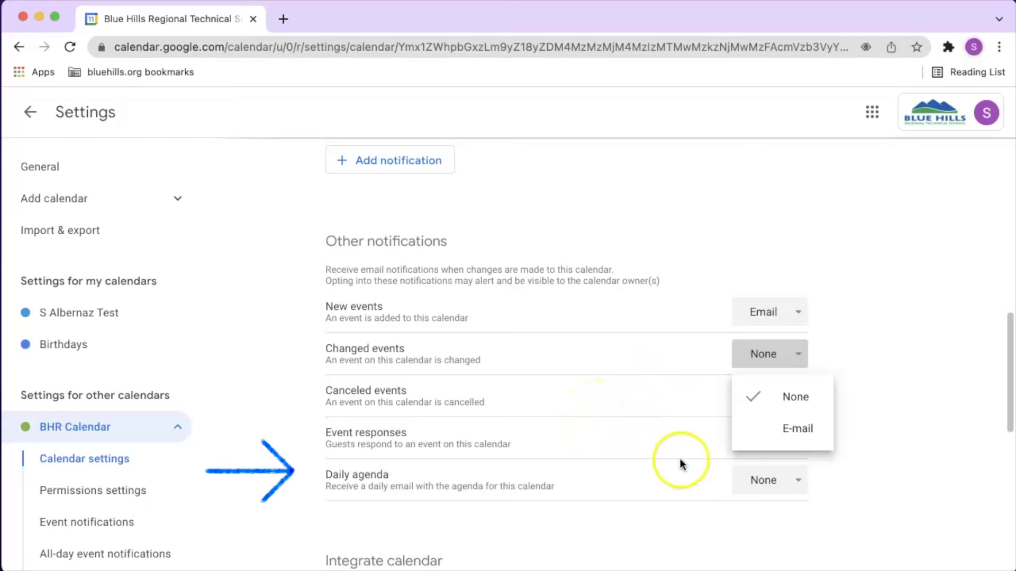
{"action": "left_click", "coordinate": [761, 486]}
{"action": "left_click", "coordinate": [762, 486]}
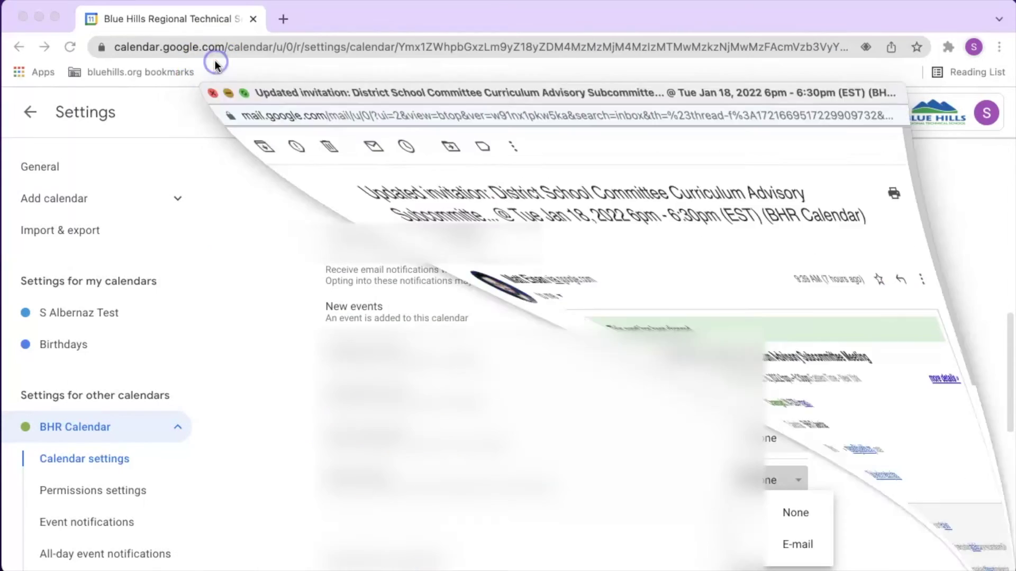
Leave settings for the January 2022 month view showing BHR and Patriots events.
{"action": "left_click", "coordinate": [31, 112]}
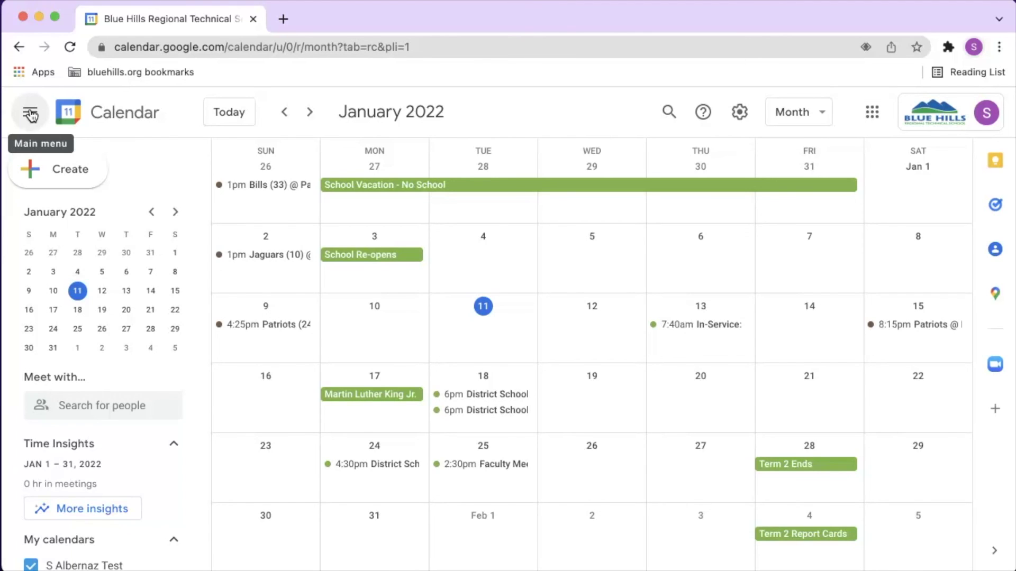
Switch to Week view and open the Thursday In-Service event's more-options menu.
{"action": "left_click", "coordinate": [796, 112]}
{"action": "left_click", "coordinate": [803, 181]}
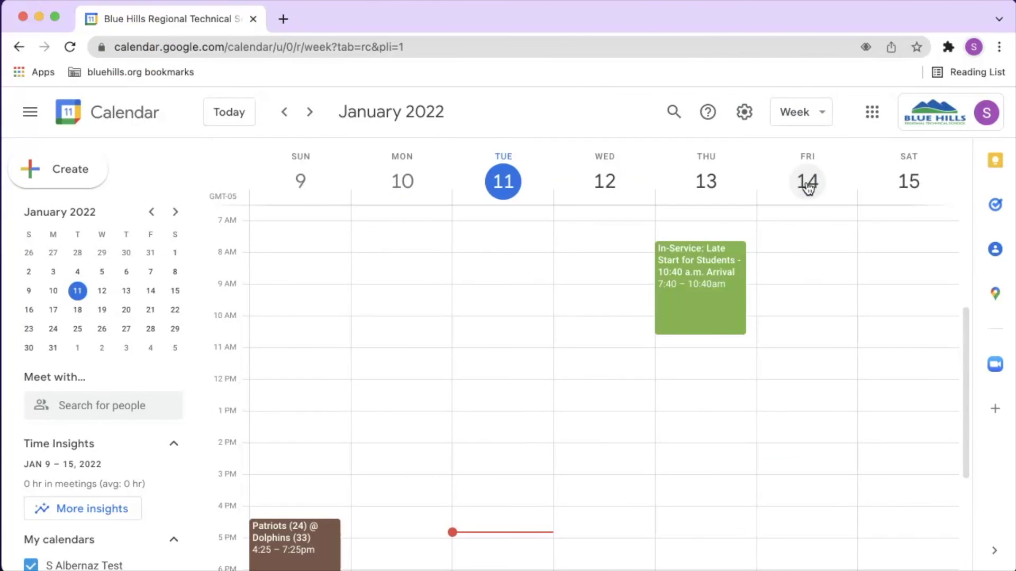
{"action": "left_click", "coordinate": [714, 272]}
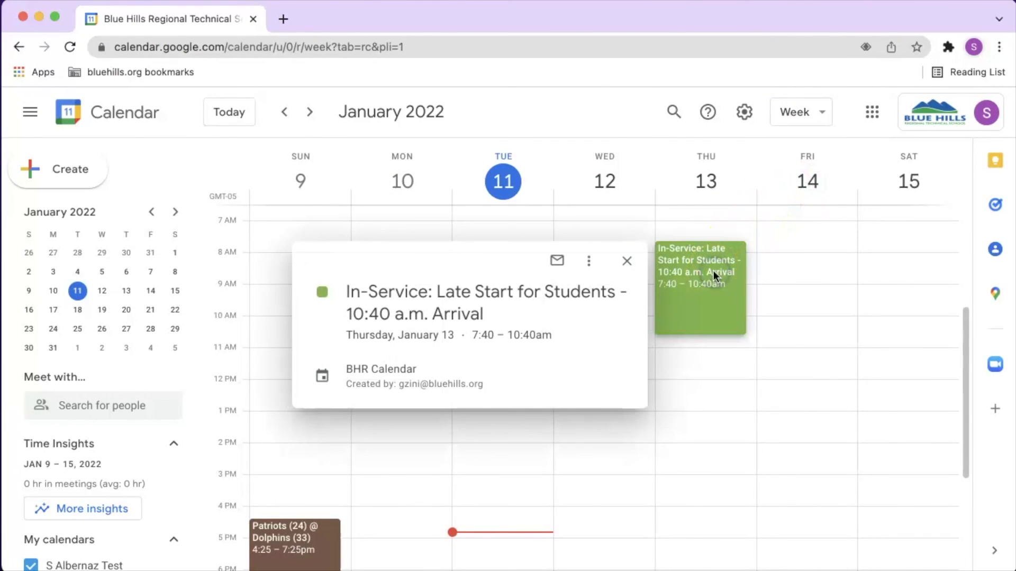
{"action": "left_click", "coordinate": [589, 262]}
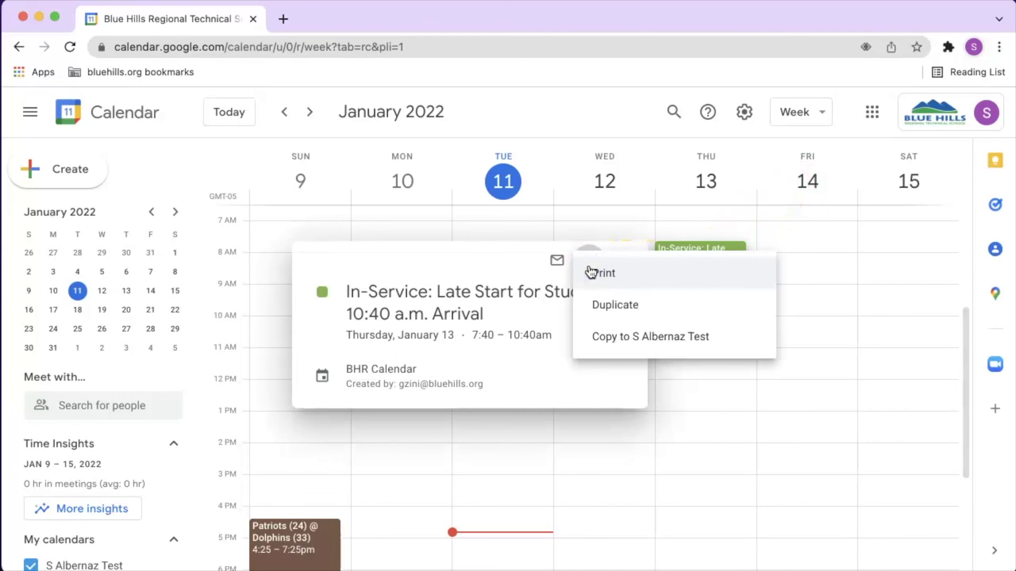
Copy the In-Service event to the personal calendar with a 10-minute notification and save.
{"action": "left_click", "coordinate": [741, 350]}
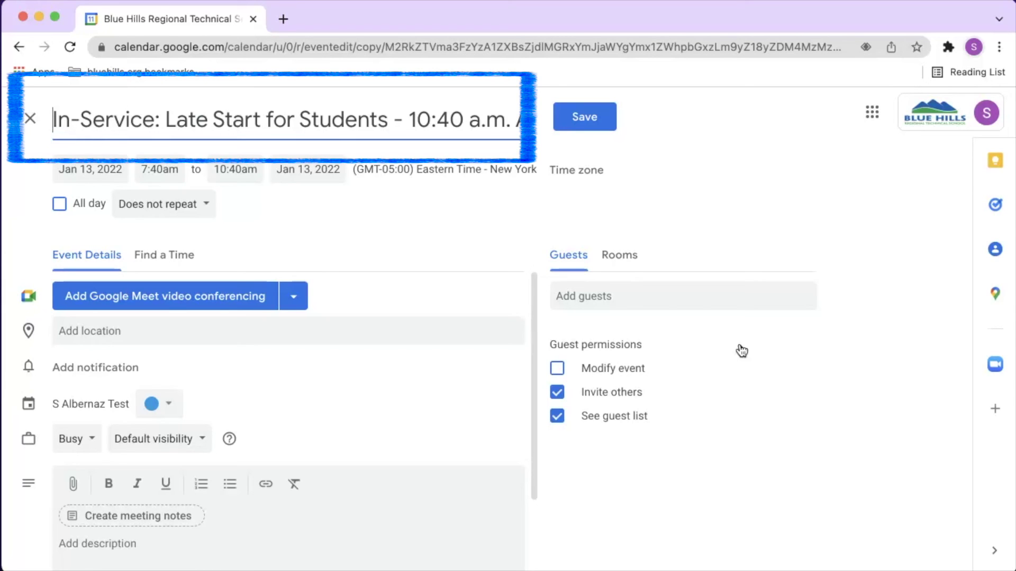
{"action": "left_click", "coordinate": [112, 368]}
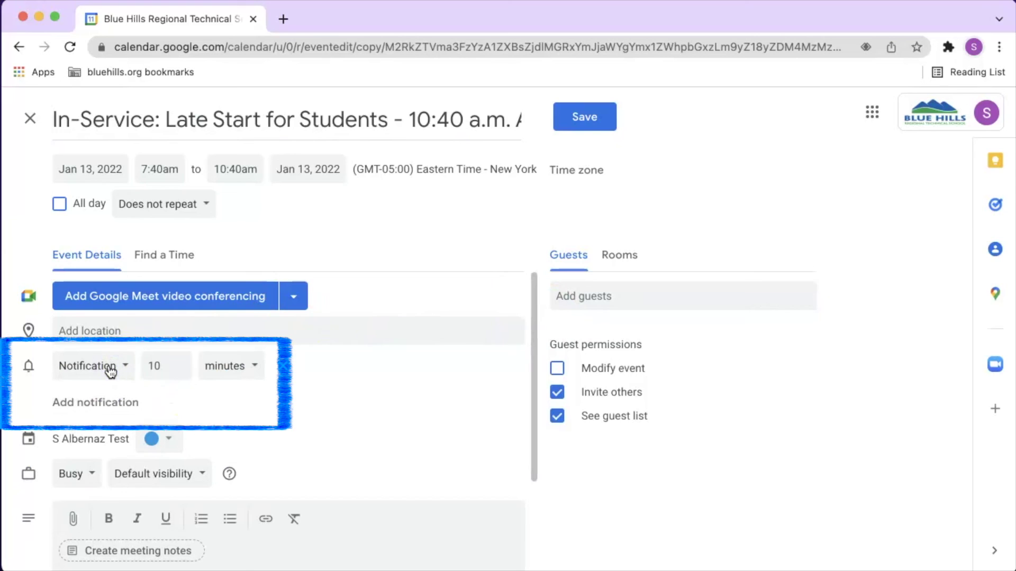
{"action": "left_click", "coordinate": [580, 122]}
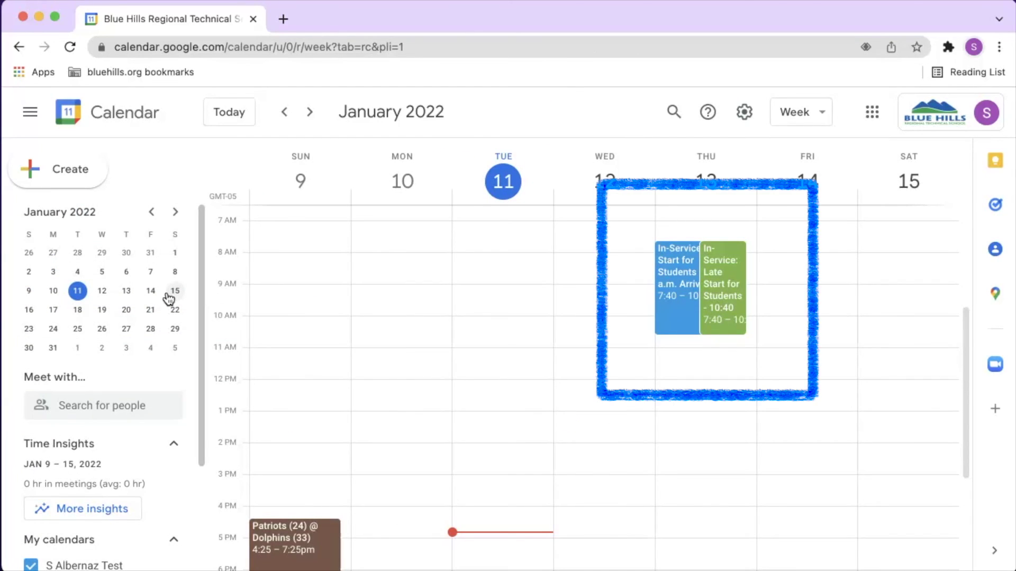
{"action": "scroll", "coordinate": [168, 299], "scroll_direction": "down", "scroll_amount": 5}
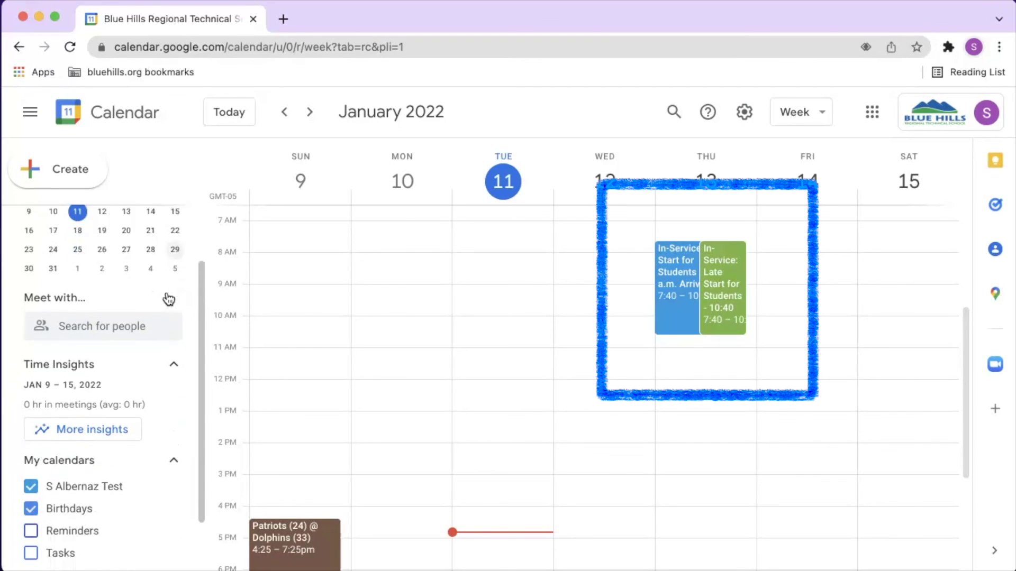